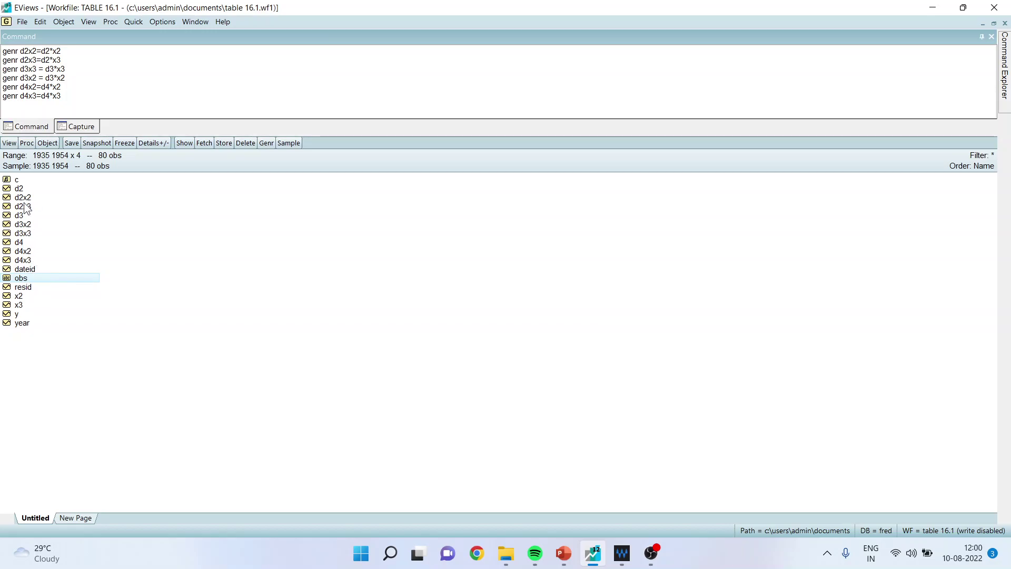
left_click(24, 189, "ctrl")
left_click(23, 215, "ctrl")
left_click(24, 244, "ctrl")
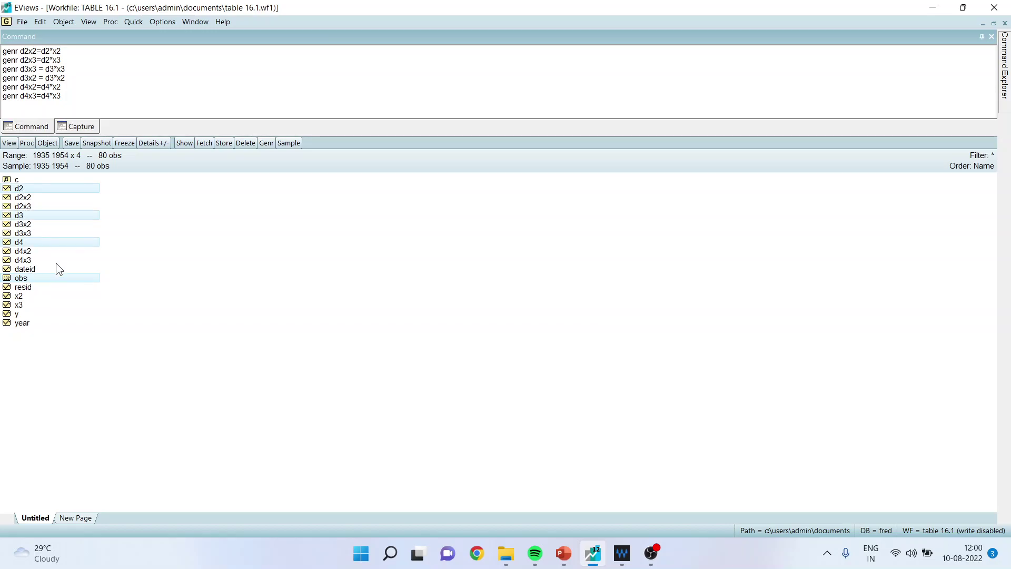
right_click(69, 282)
mouse_move(109, 285)
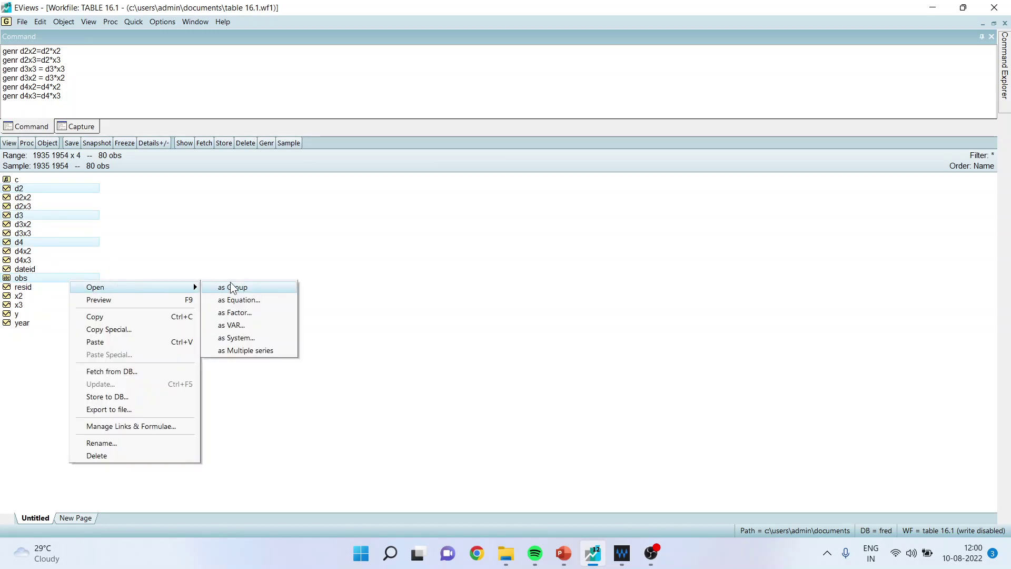
left_click(234, 287)
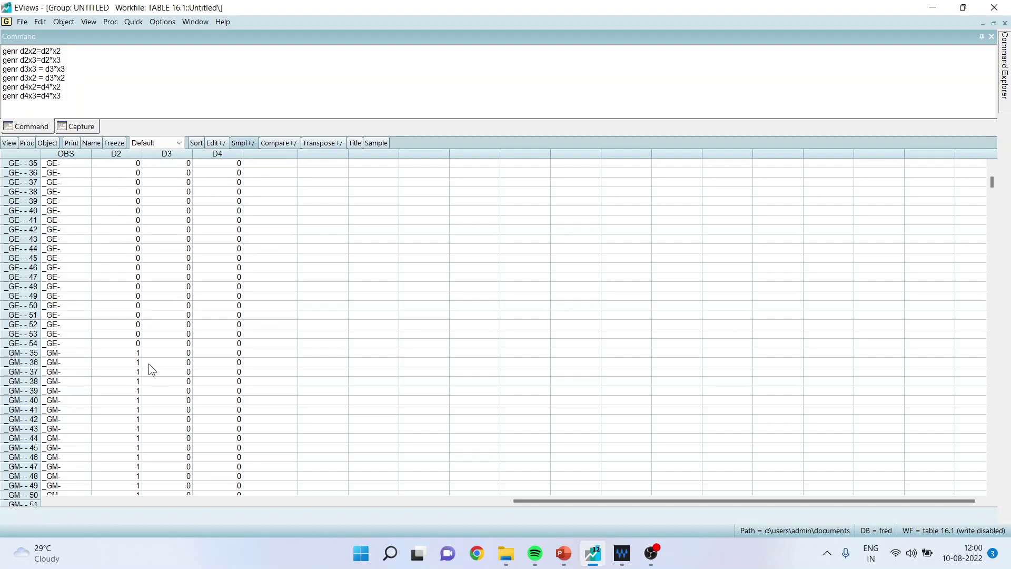
left_click_drag(128, 352, 128, 369)
scroll(276, 378, "down", 1)
scroll(287, 450, "down", 5)
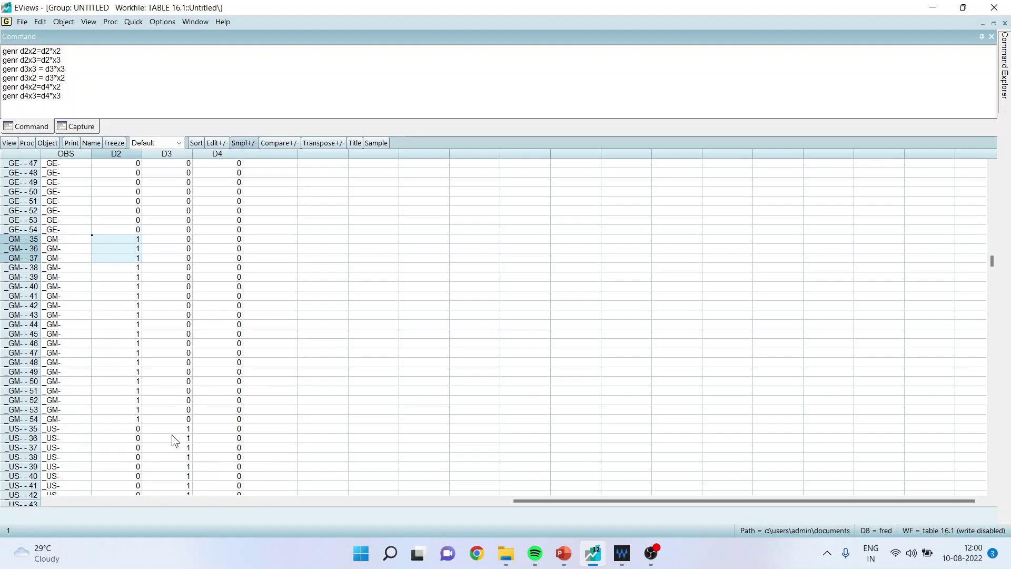
scroll(359, 436, "down", 3)
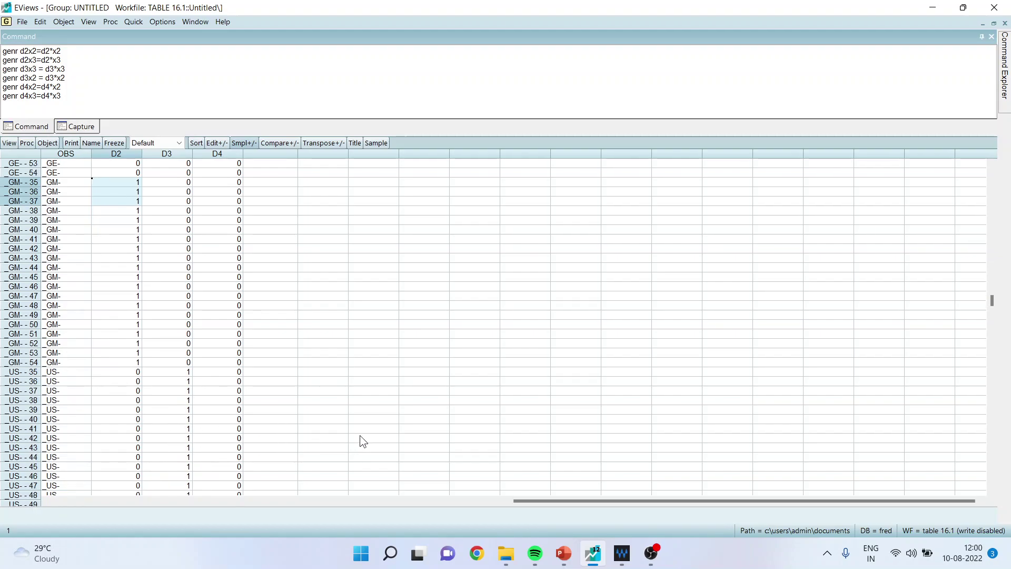
scroll(359, 436, "down", 5)
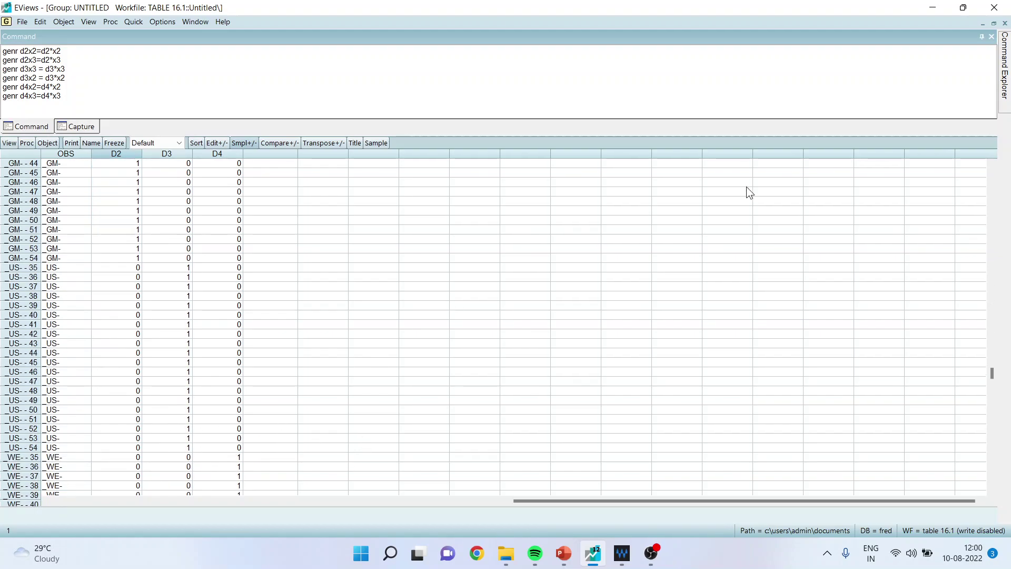
left_click(1005, 23)
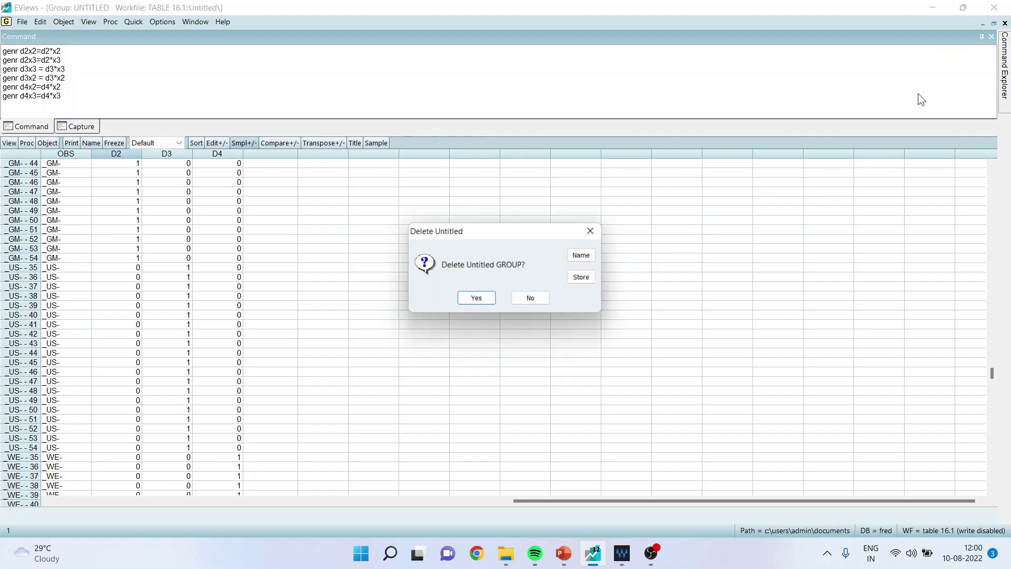
left_click(475, 298)
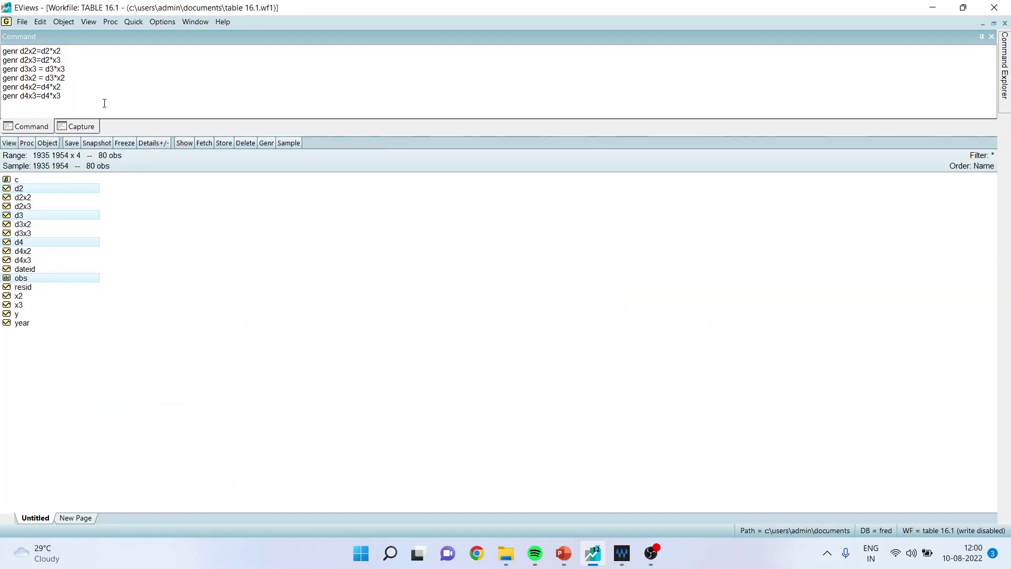
left_click(110, 83)
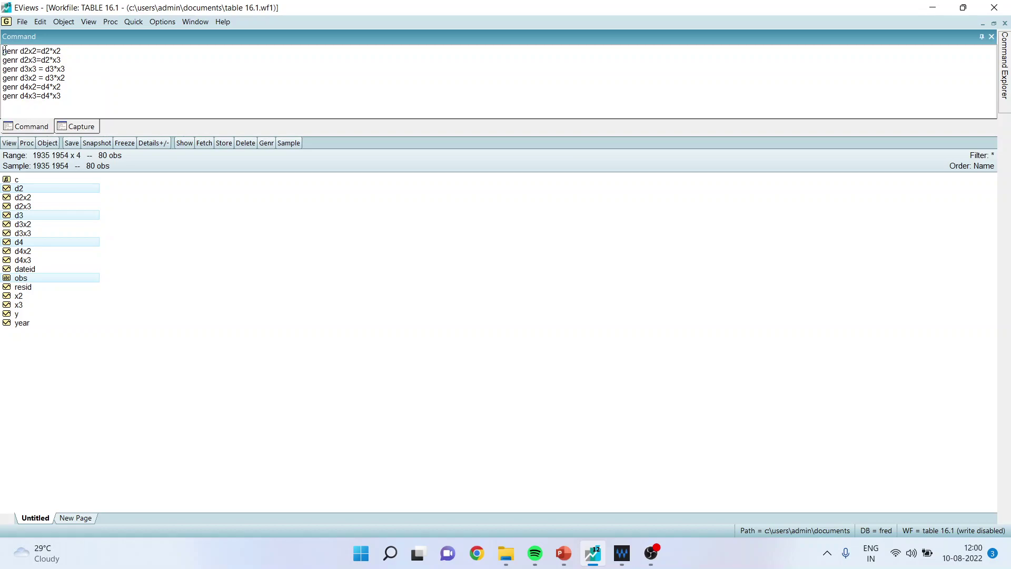
left_click_drag(5, 50, 71, 49)
left_click(69, 52)
left_click(85, 54)
- Estimate y on c x2 x3 d2 d3 d4 d2x2 d2x3 d3x2 d3x3 d4x2 d4x3 by least squares
left_click(133, 22)
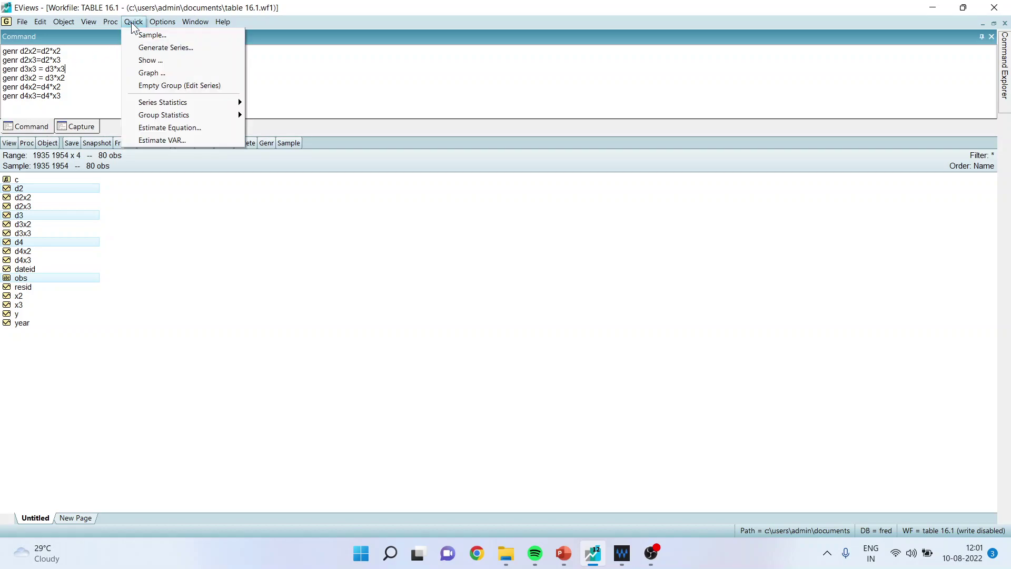
left_click(172, 128)
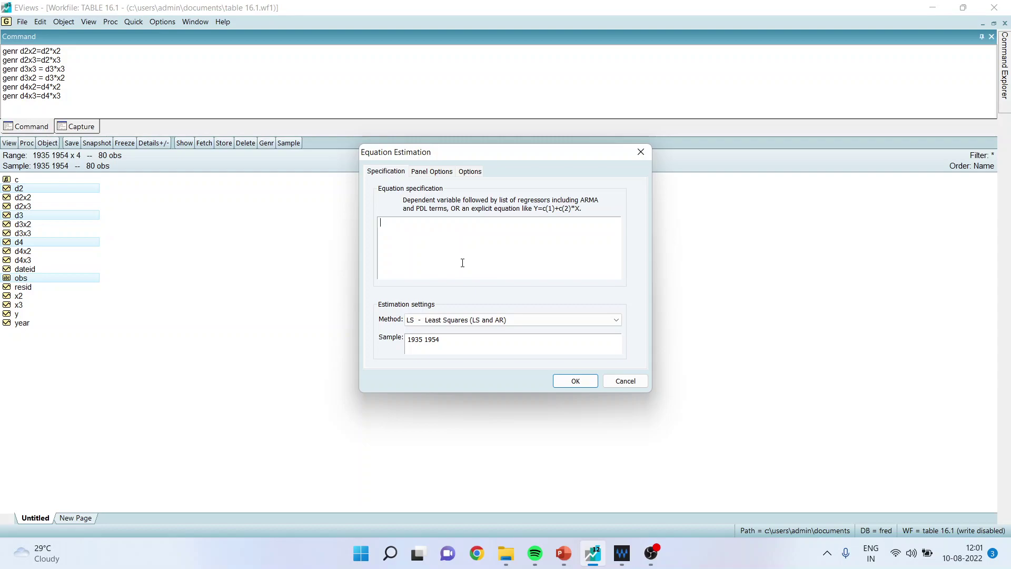
type("y c x2 x3")
type("d2 d3 d4 d2")
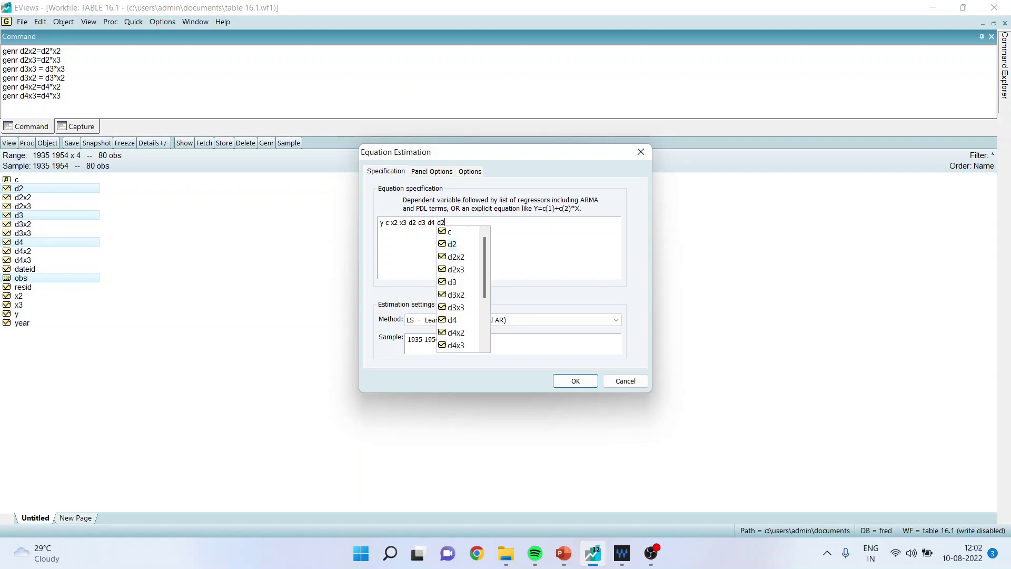
type("x2 ")
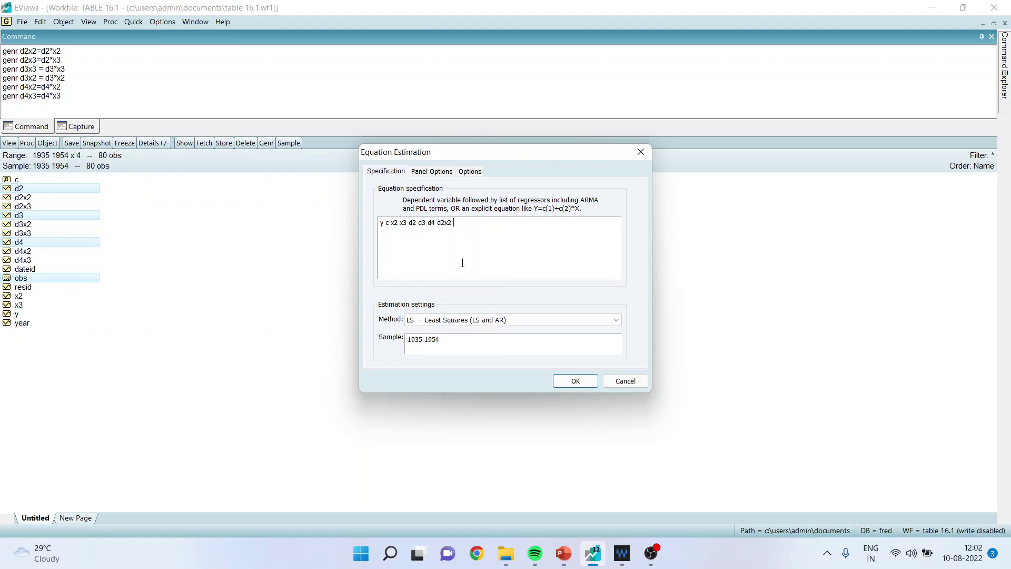
type("d2x3")
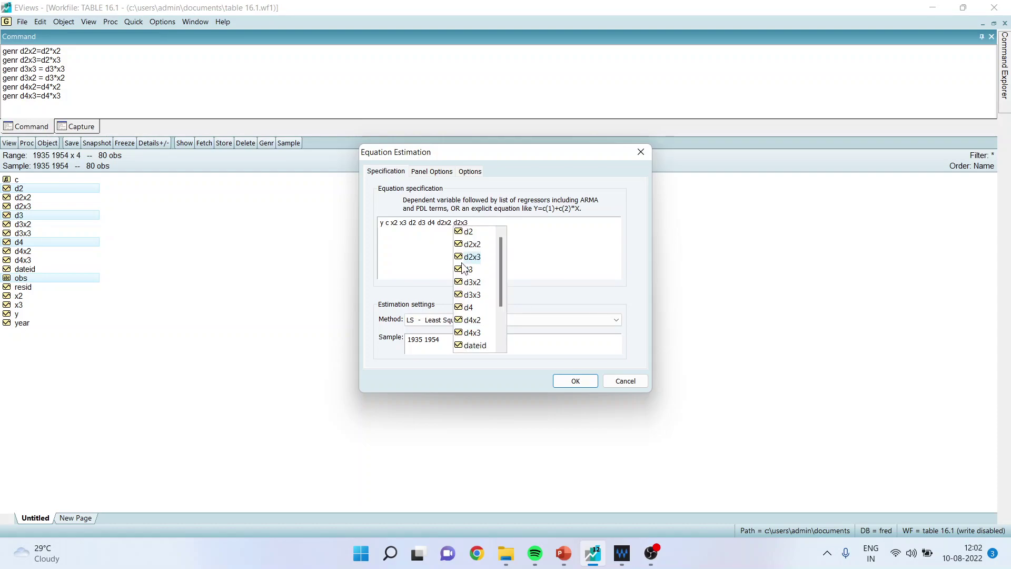
type("d3")
key("BackSpace")
key("BackSpace")
key("Escape")
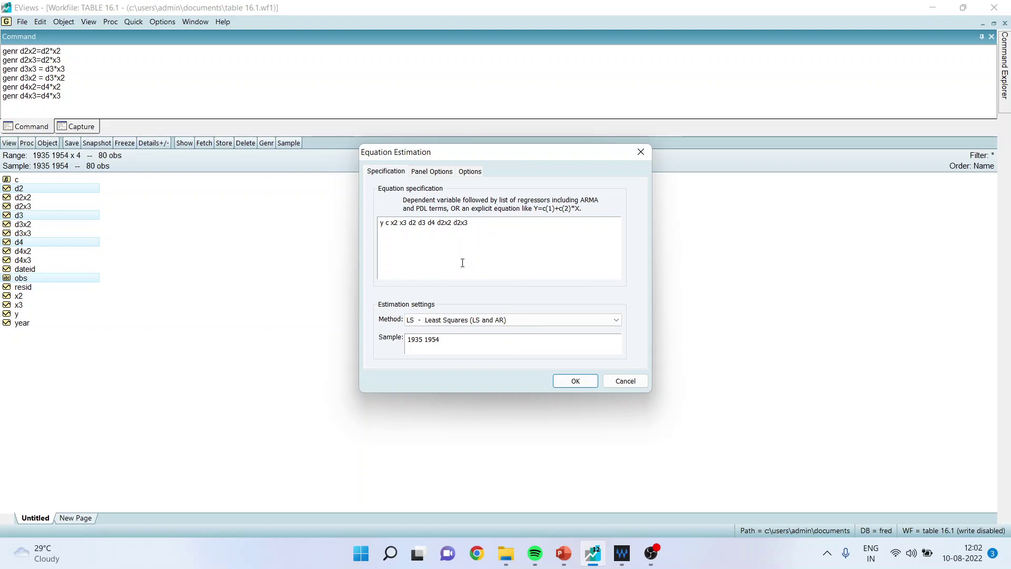
type("d")
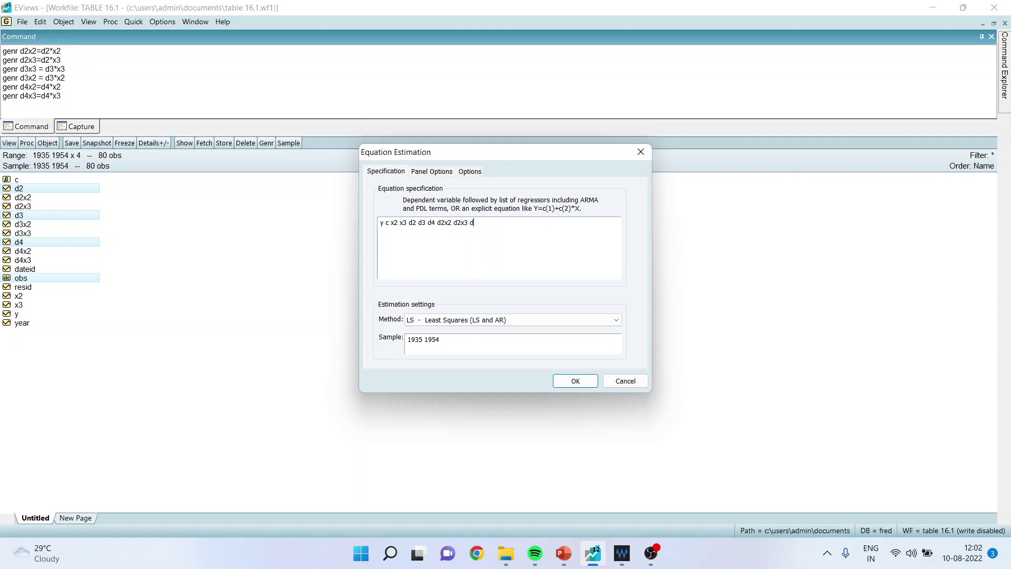
type("3x2 d3x3 d4x2 d4x3")
key("Return")
key("Return")
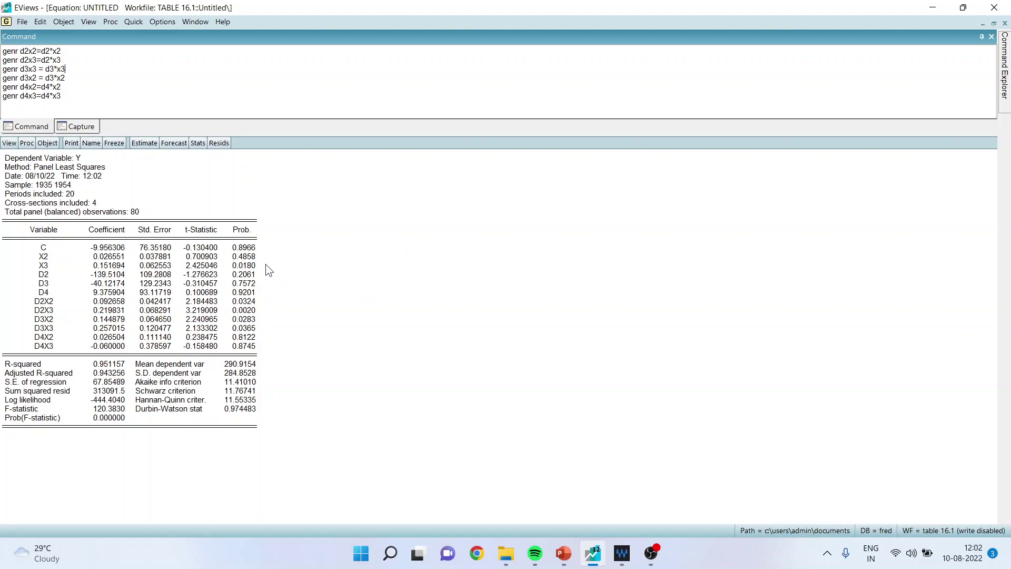
- Check the p-values for X3, D2, D2X2 and D2X3, highlighting the D2 and D2X2 rows
left_click(246, 266)
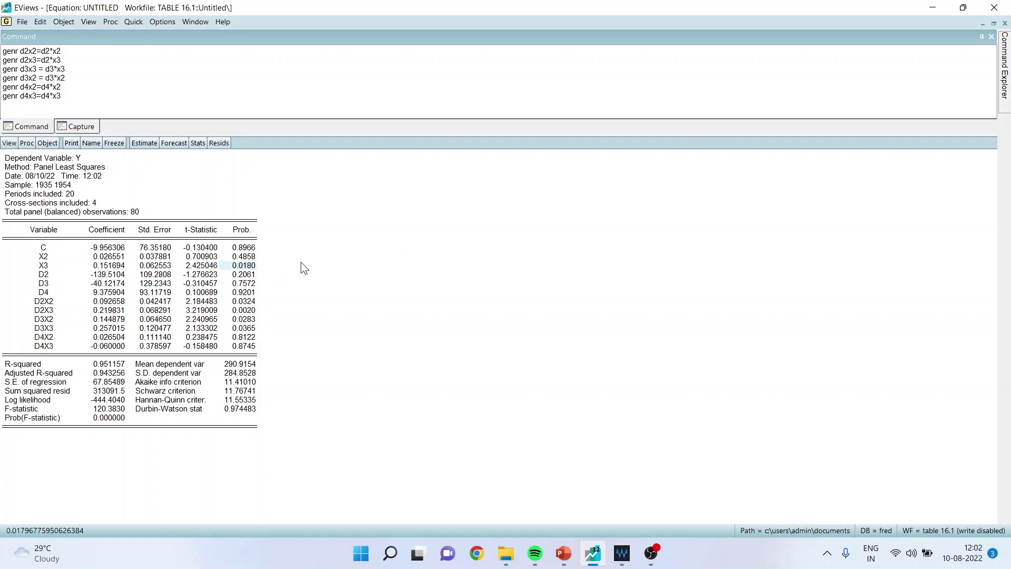
left_click(255, 302)
left_click(249, 311)
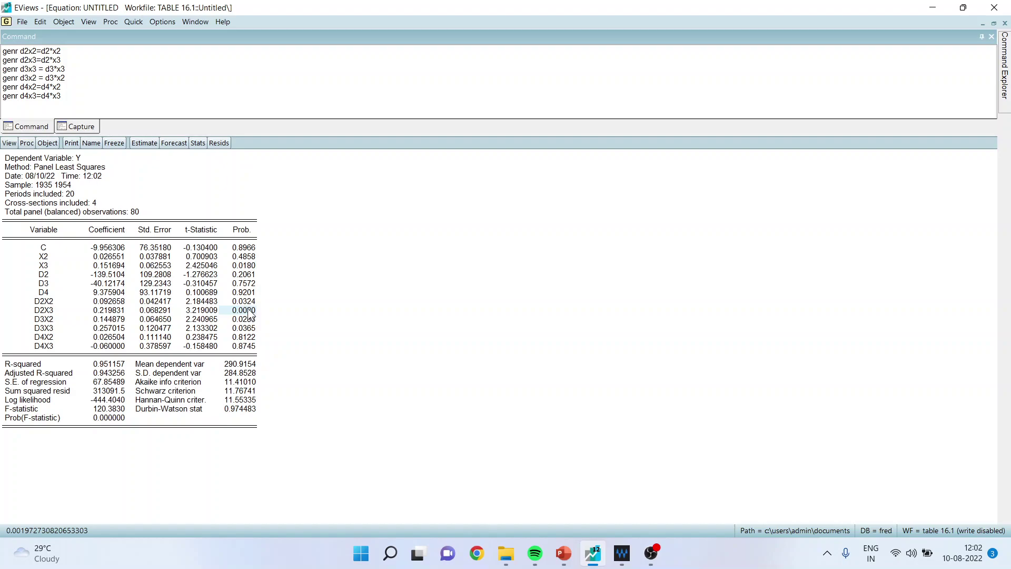
left_click(247, 275)
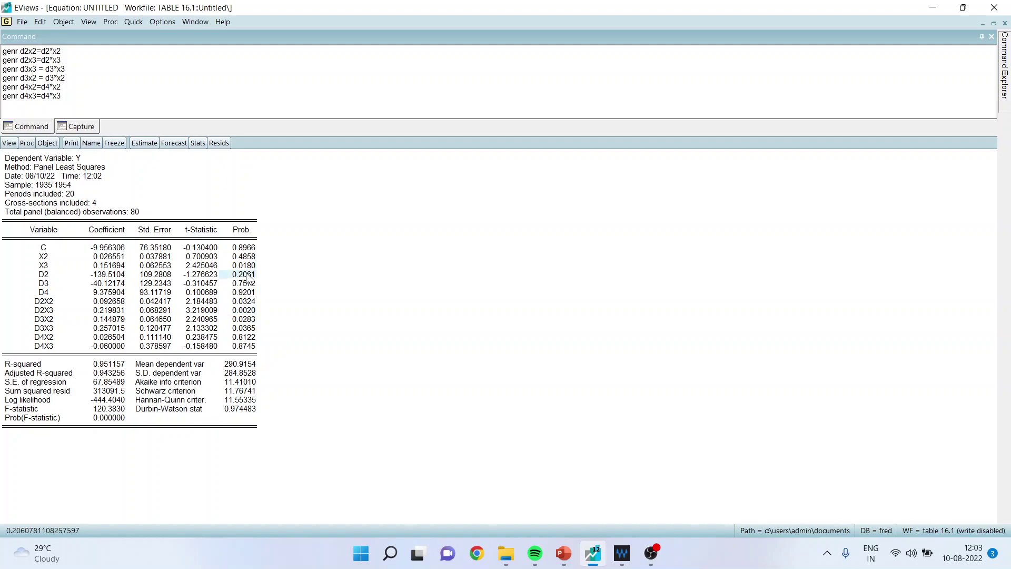
left_click(250, 303)
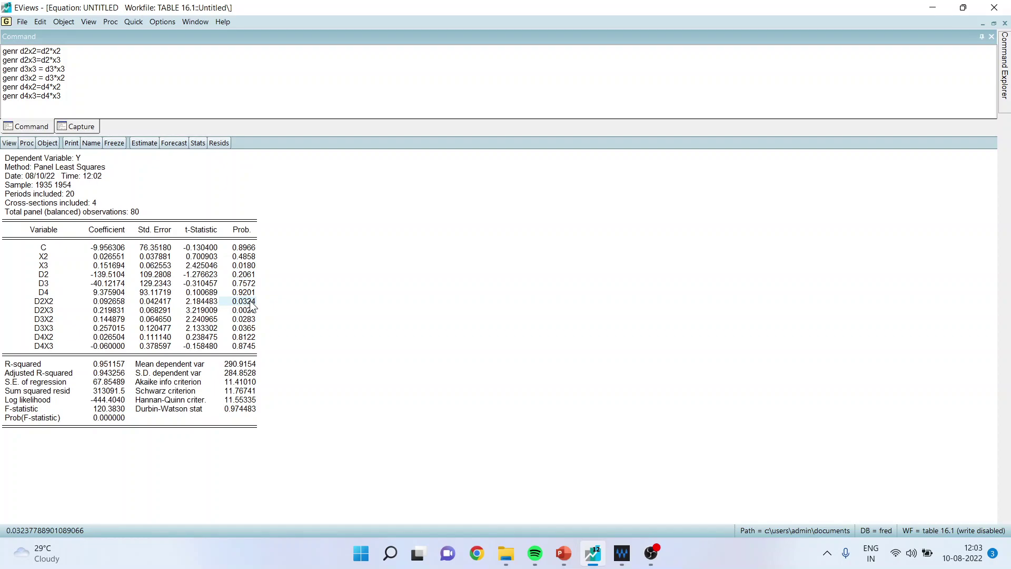
left_click(42, 276)
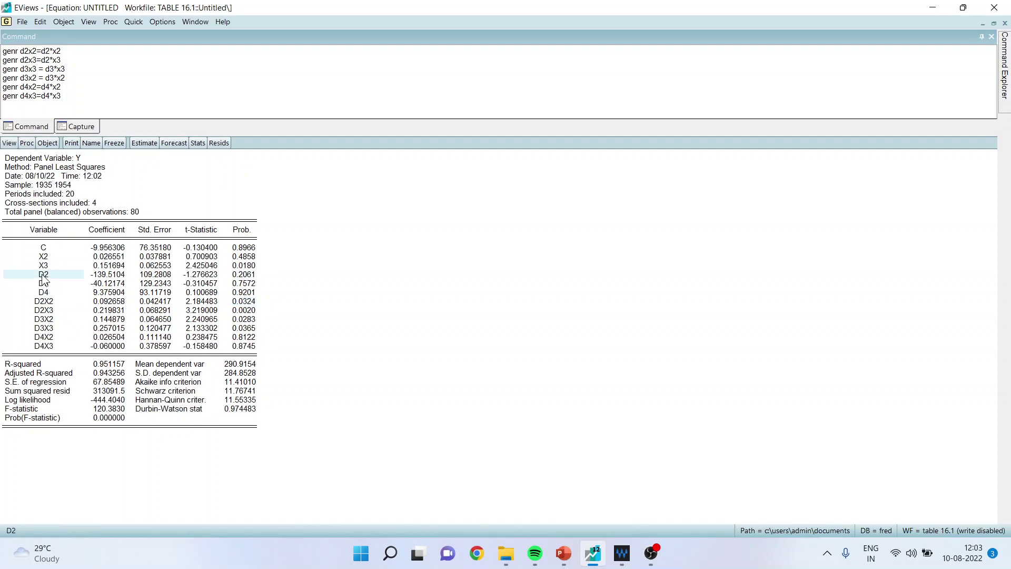
left_click(45, 301)
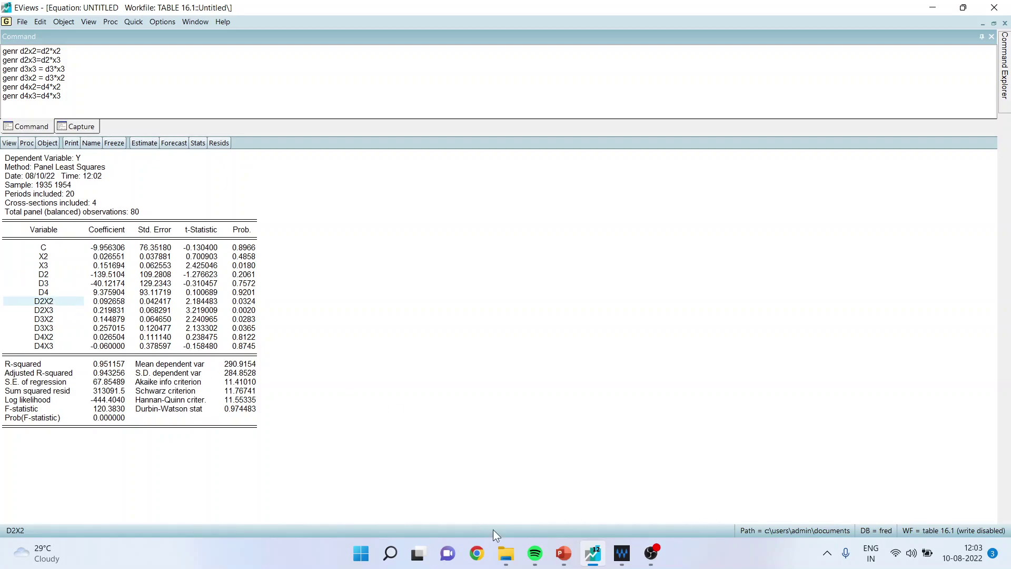
- Present PowerPoint slide 18 on differential slope coefficients as a full-screen slide show
left_click(562, 554)
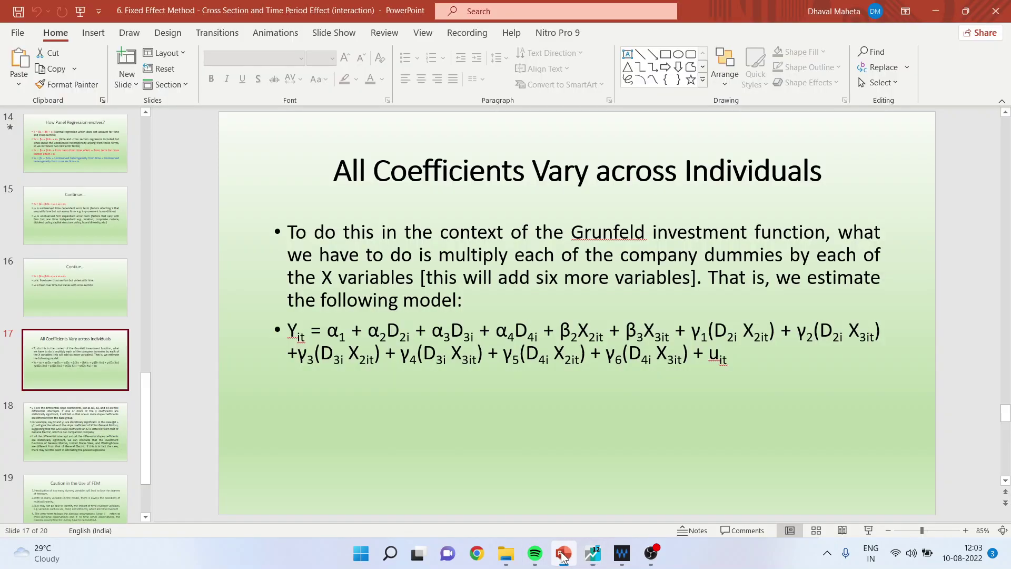
left_click(97, 443)
left_click(868, 531)
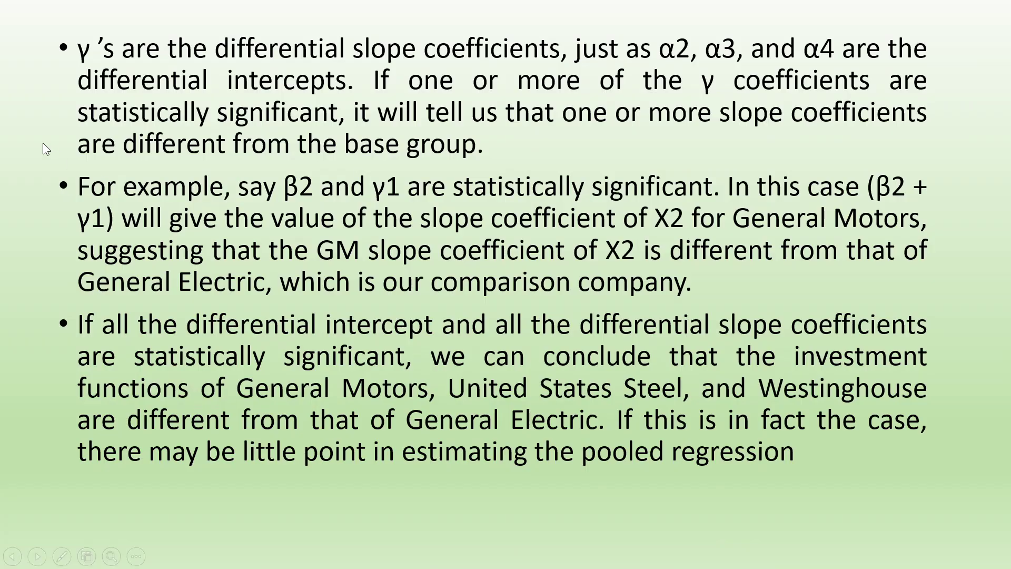